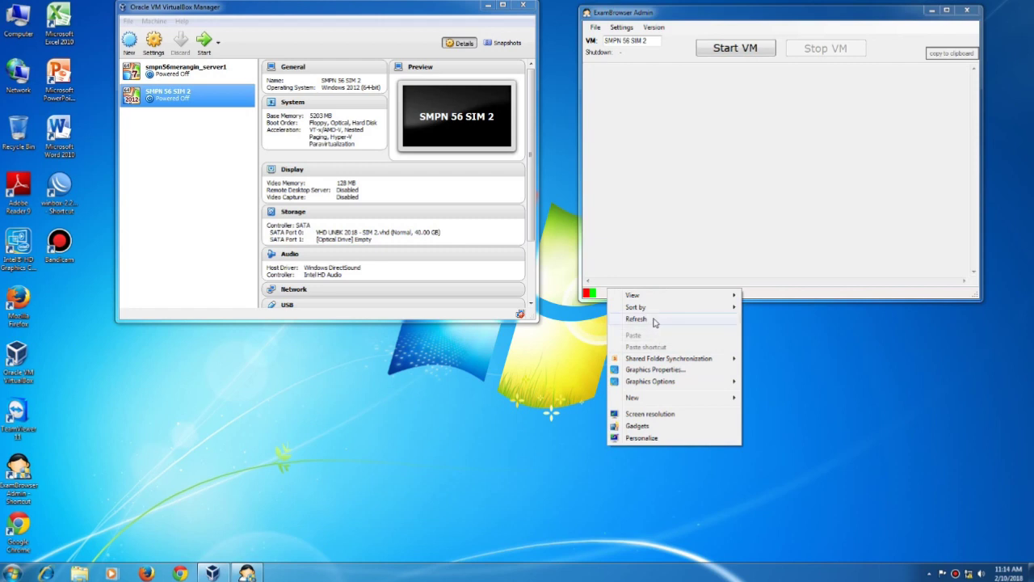
- Select SMPN 56 SIM 2 in the VirtualBox machine list and boot it with Start VM
click(654, 319)
click(217, 76)
click(215, 96)
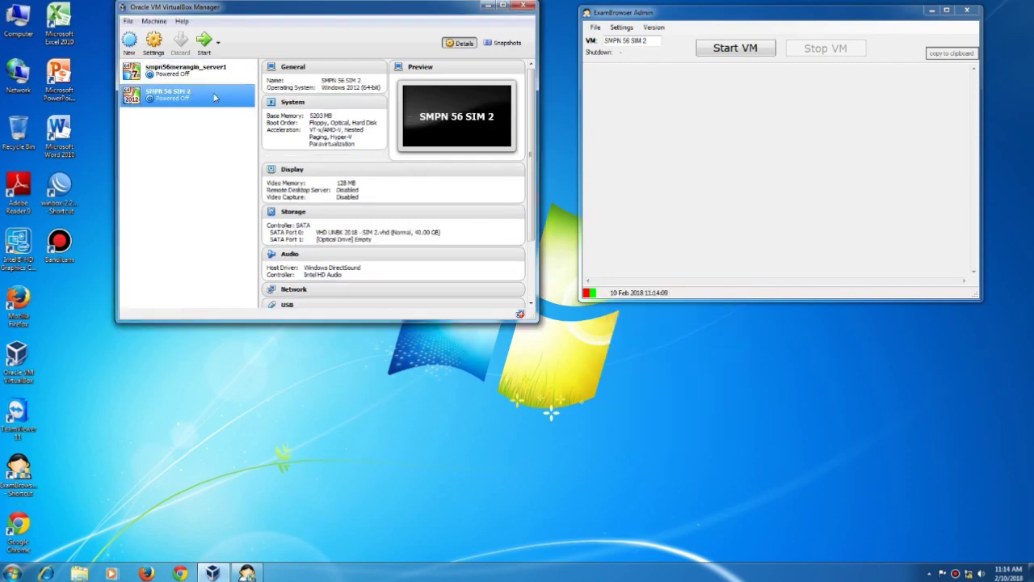
click(216, 80)
click(215, 87)
click(738, 50)
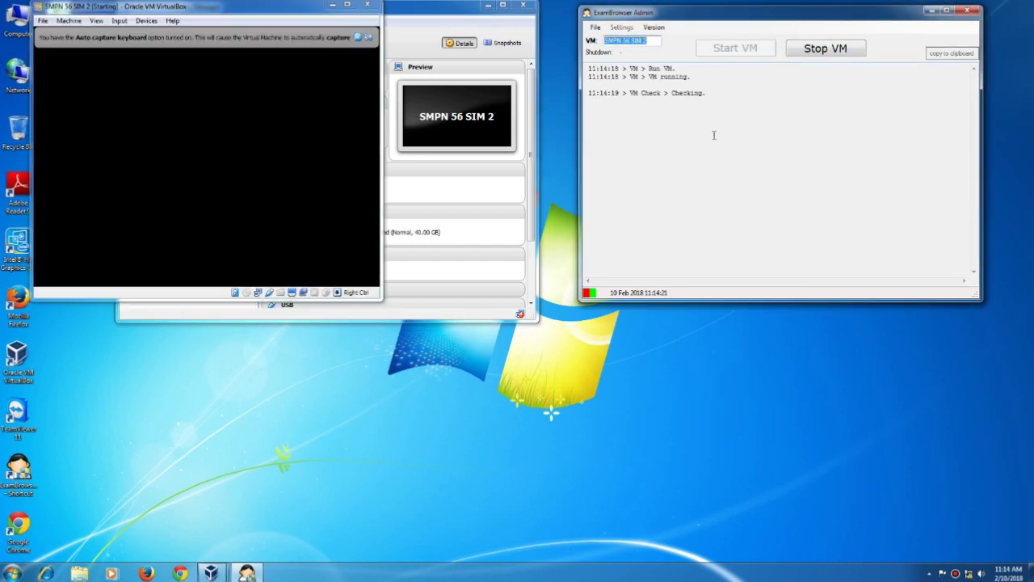
- Reposition the SMPN 56 SIM 2 window so its BitLocker password prompt is fully in view
drag(275, 5, 295, 97)
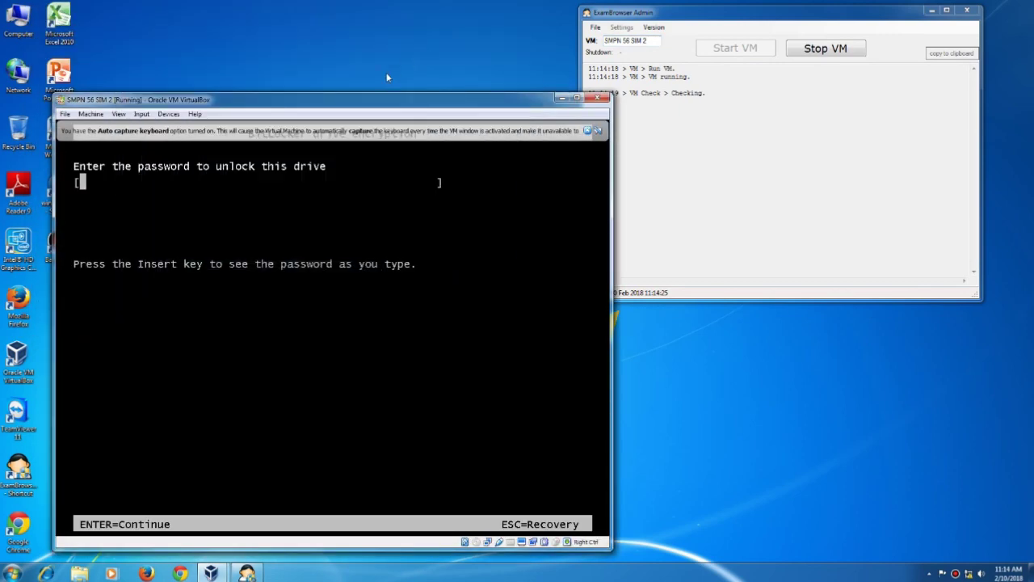
drag(379, 102, 367, 40)
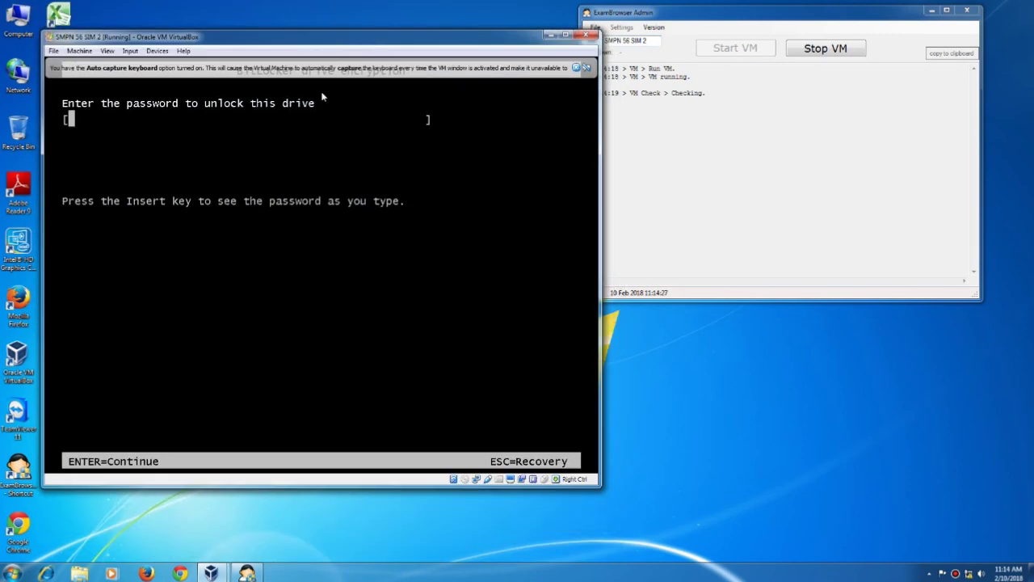
- Enter the BitLocker drive password in the VM, reveal it to verify, and submit it
click(176, 121)
text(******rd)
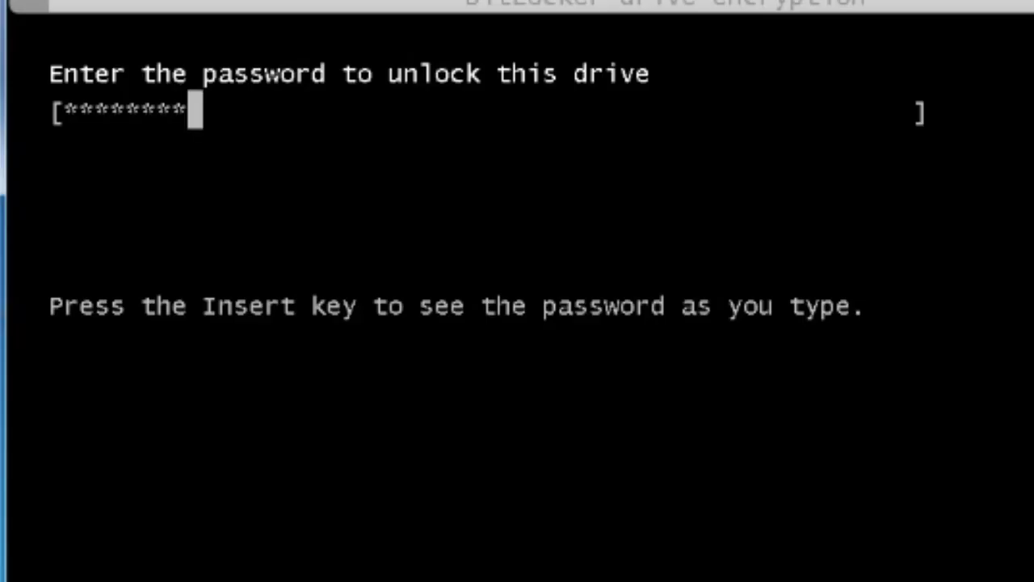
key(Insert)
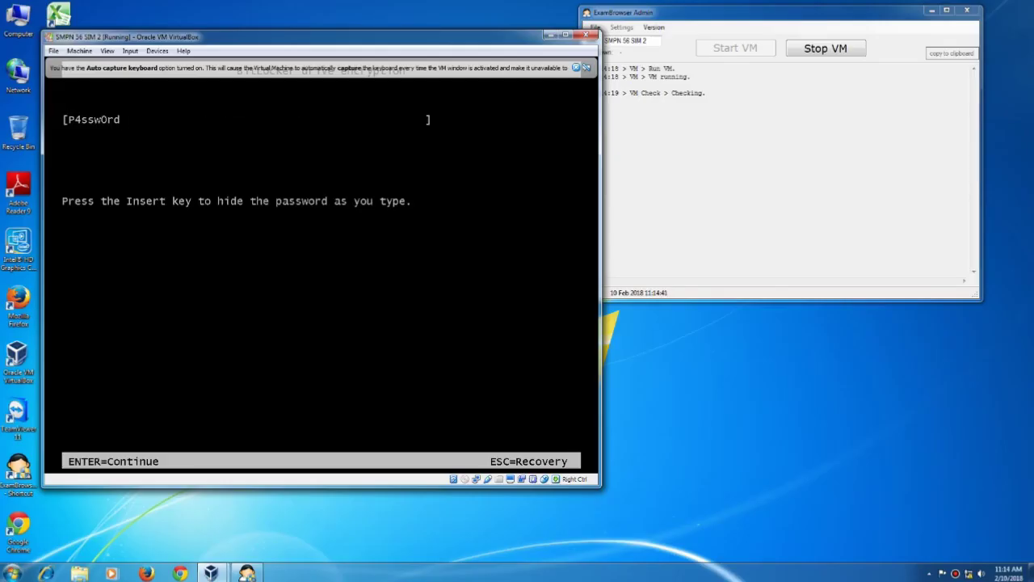
key(Return)
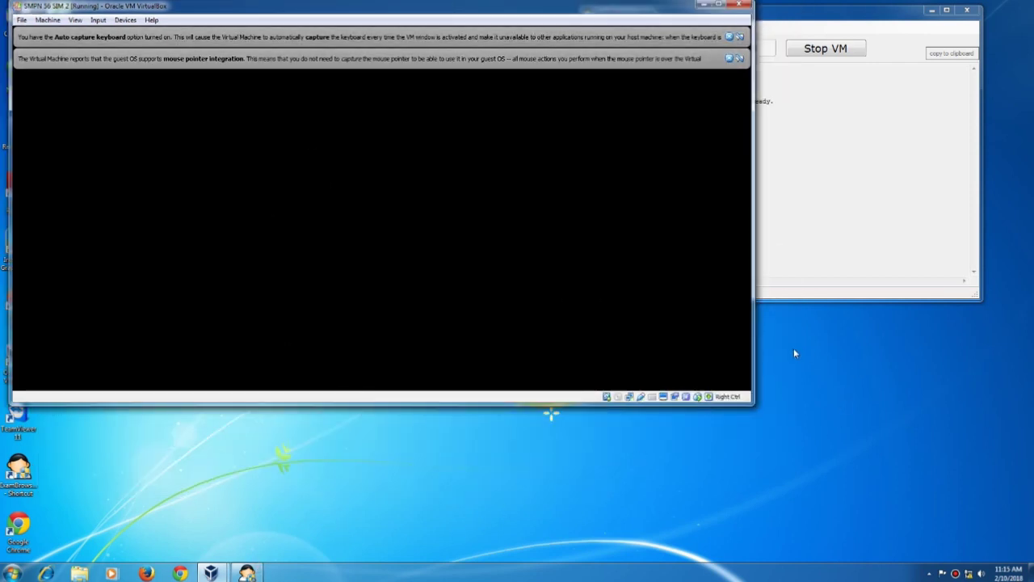
- Narrow the VirtualBox window and place the ExamBrowser Admin log beside it
click(791, 210)
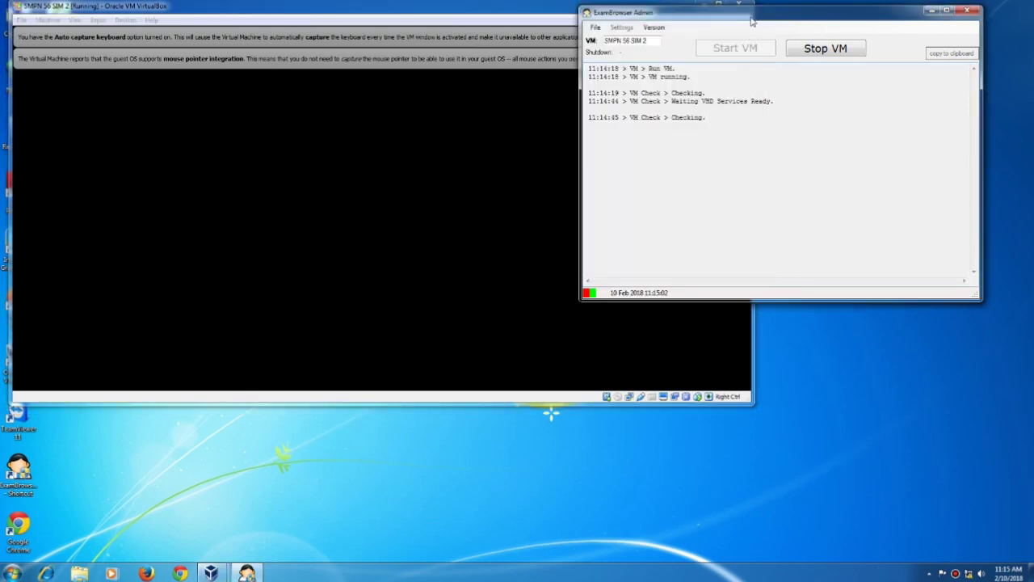
drag(752, 21, 767, 101)
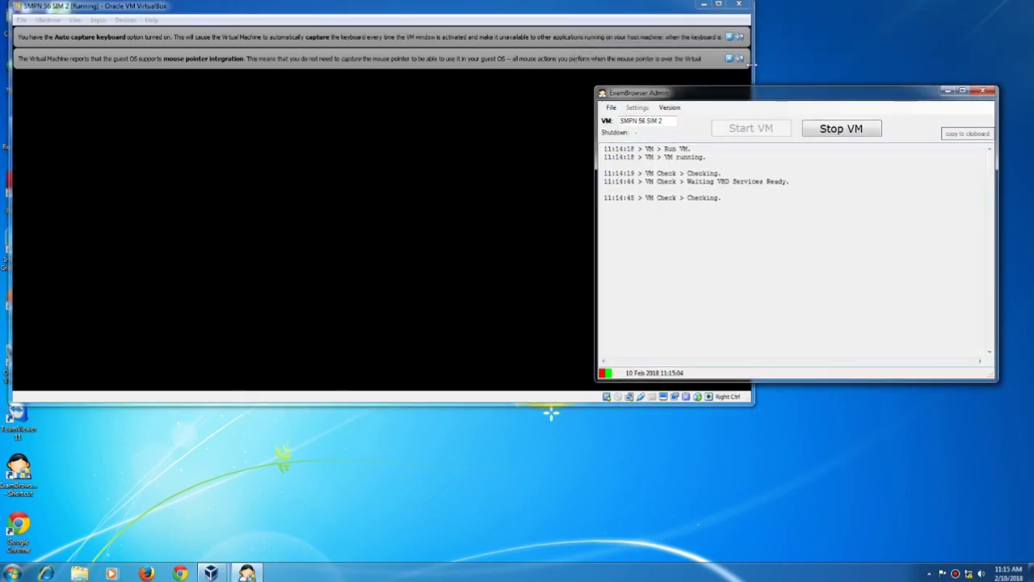
drag(751, 63, 422, 63)
drag(676, 95, 585, 29)
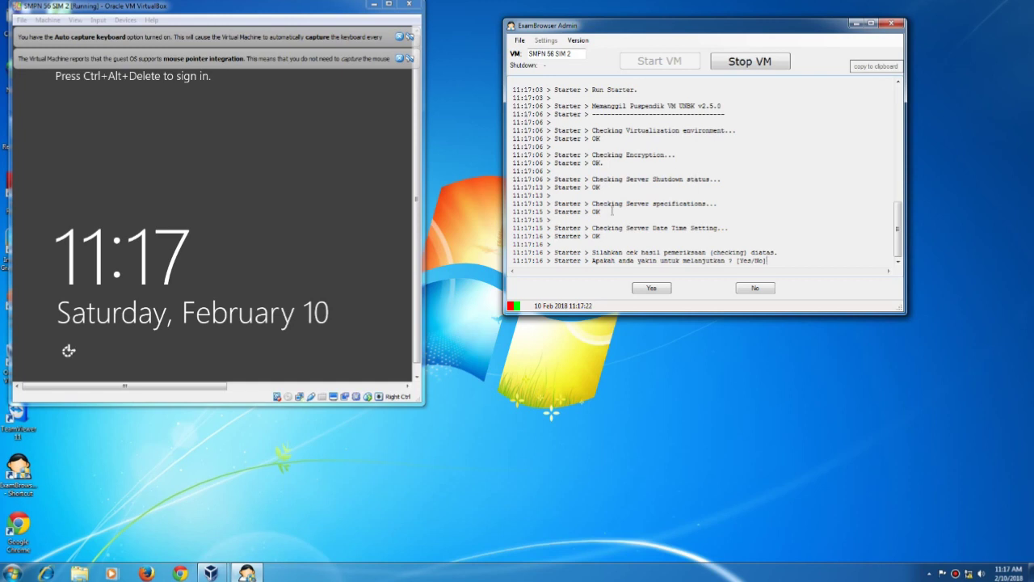
- Approve the startup checks with Yes, then launch CBT Sync from the restored ExamBrowser Admin window
click(655, 293)
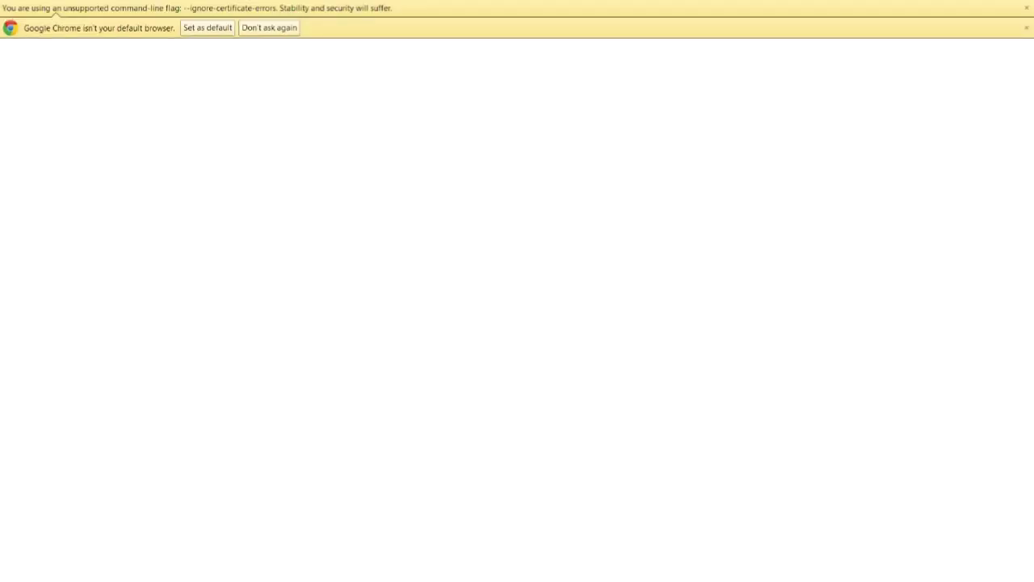
key(super)
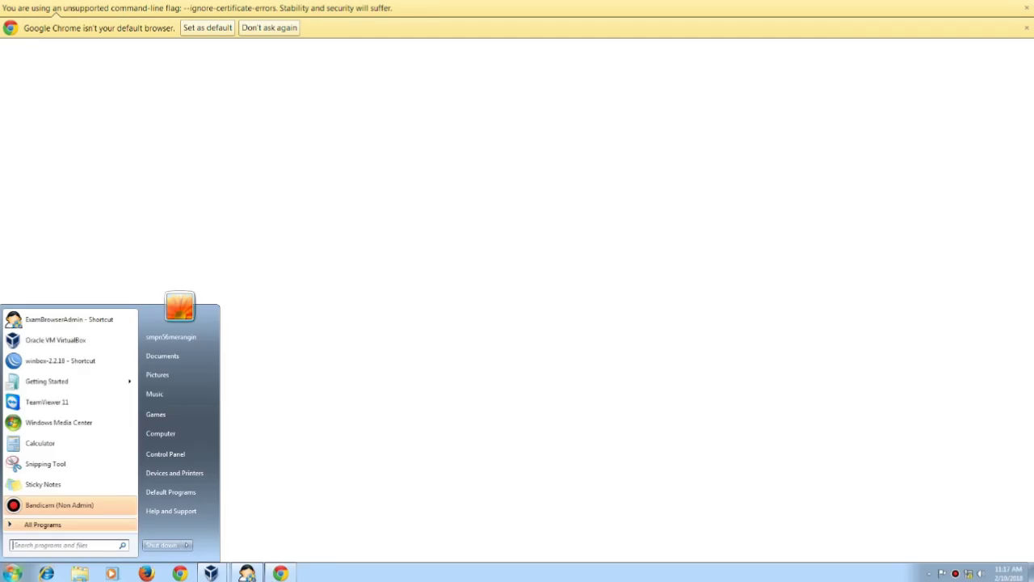
click(247, 573)
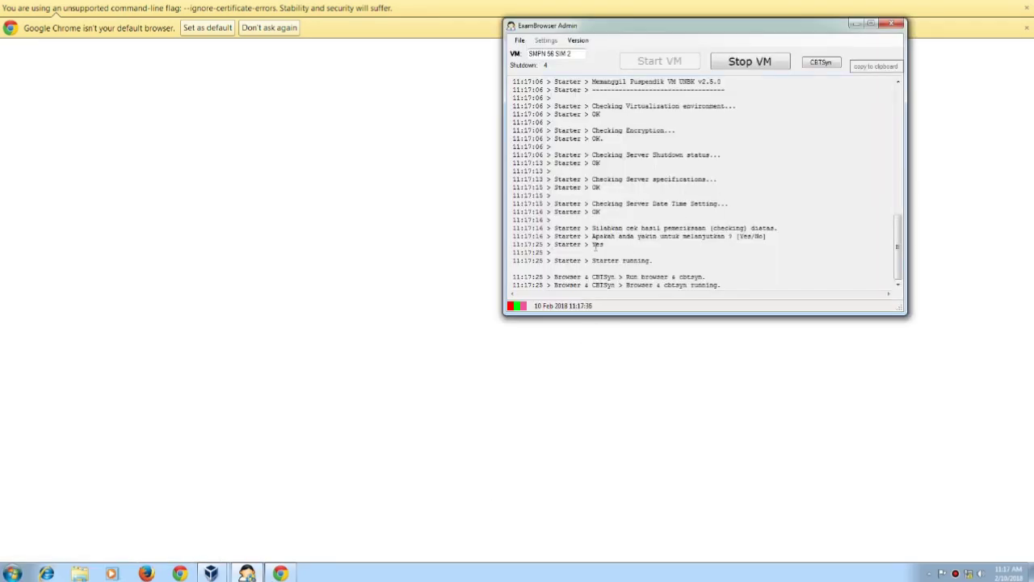
click(817, 64)
- Minimize ExamBrowser Admin to view the CBT Sync login warnings, then close the browser with Alt+F4
click(855, 24)
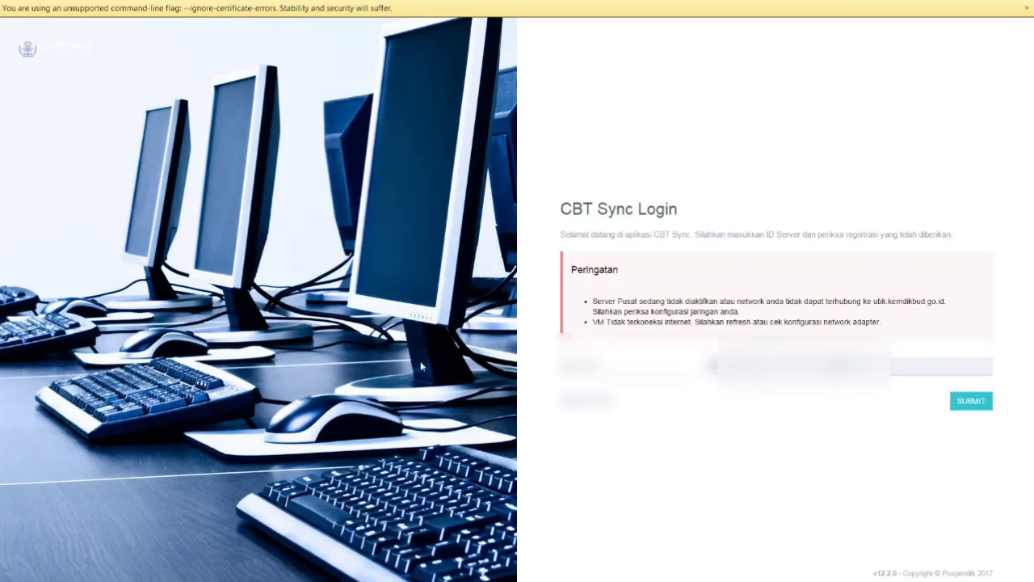
key(alt+F4)
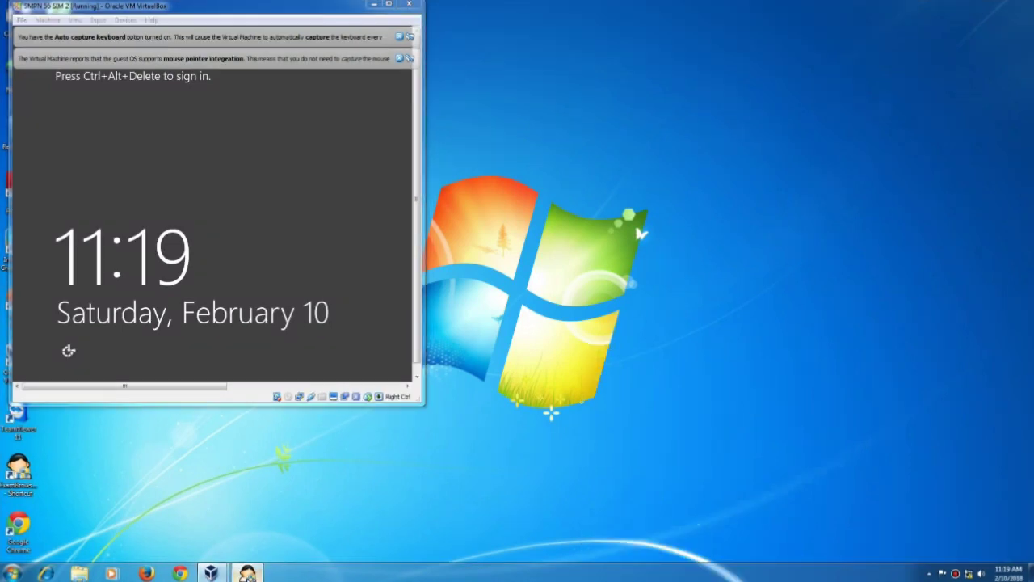
- Stop the SMPN 56 SIM 2 VM with Stop VM, confirm Yes, and refresh the desktop
key(alt+Tab)
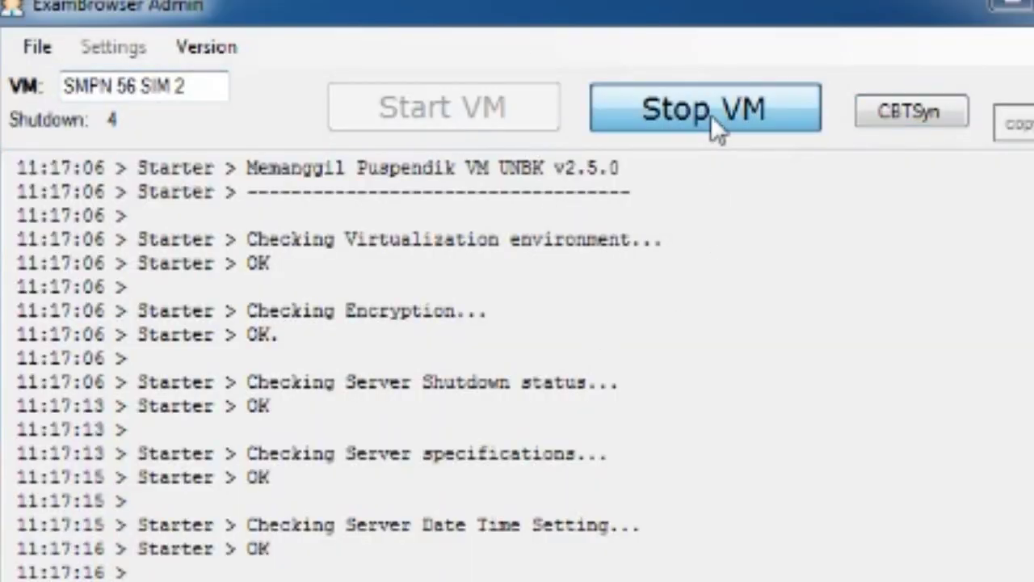
click(710, 115)
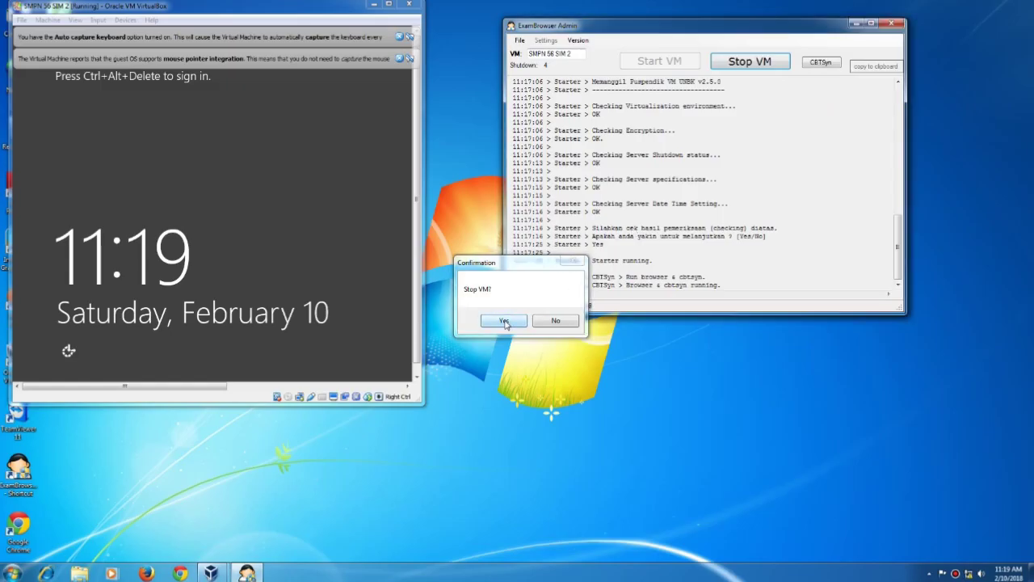
click(505, 321)
right_click(577, 386)
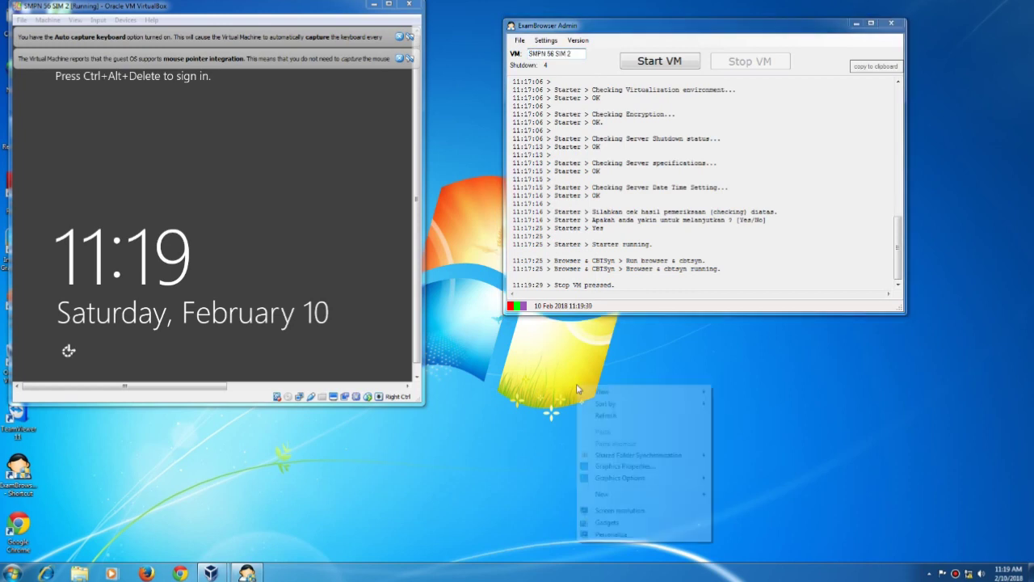
click(602, 415)
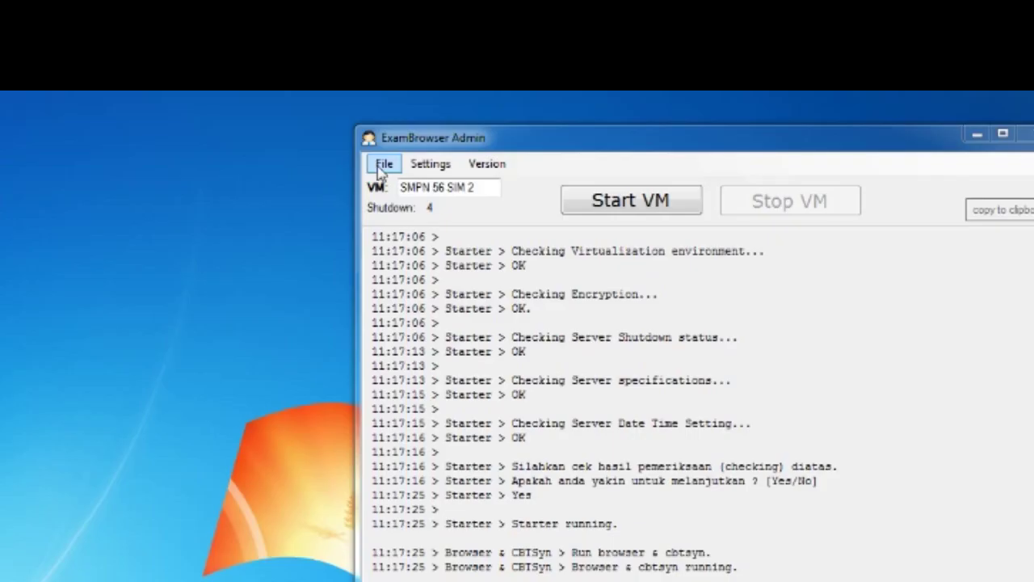
- Exit ExamBrowser Admin and VirtualBox Manager via their File > Exit commands
click(380, 166)
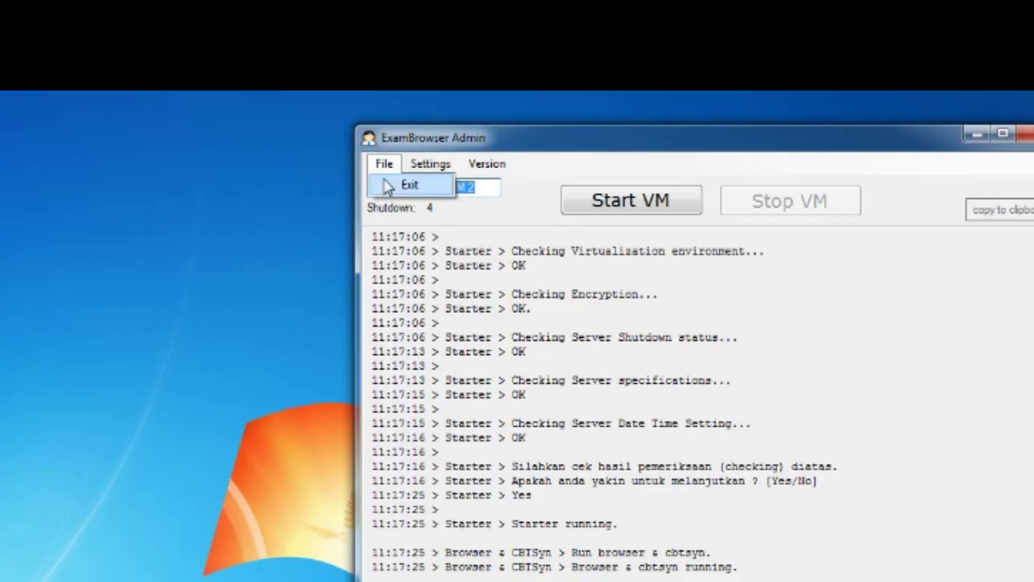
click(392, 186)
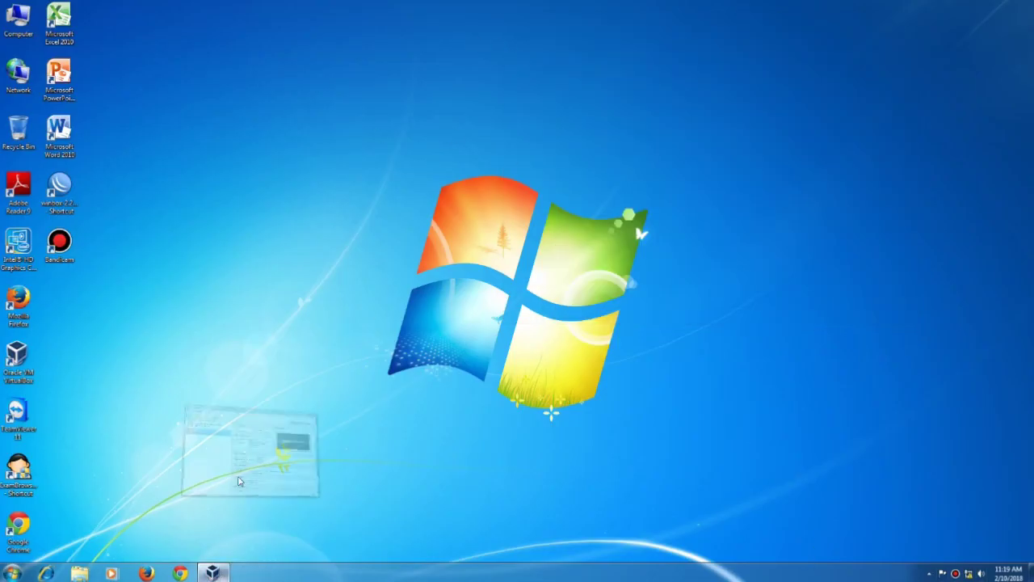
click(212, 573)
click(127, 21)
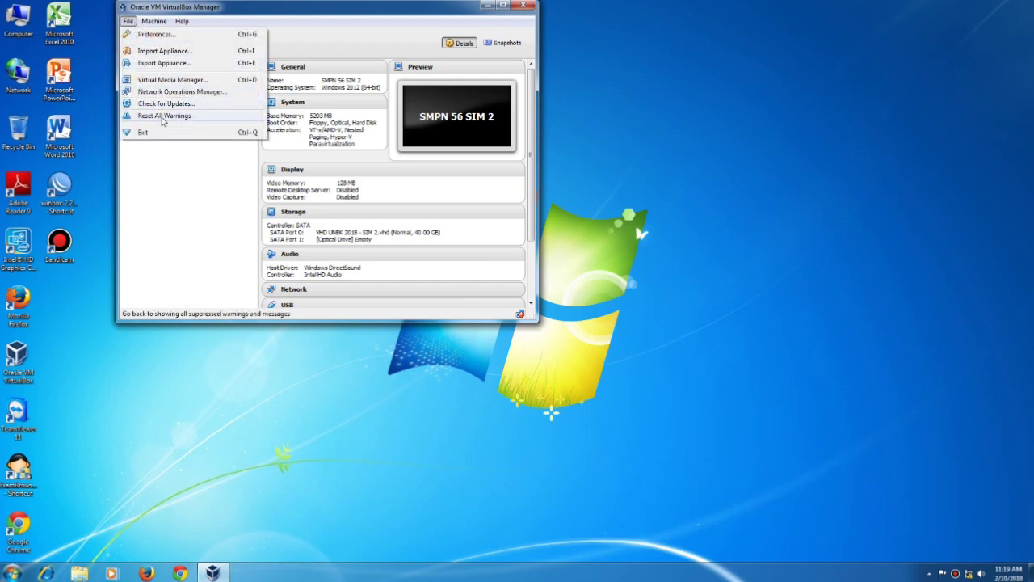
click(141, 132)
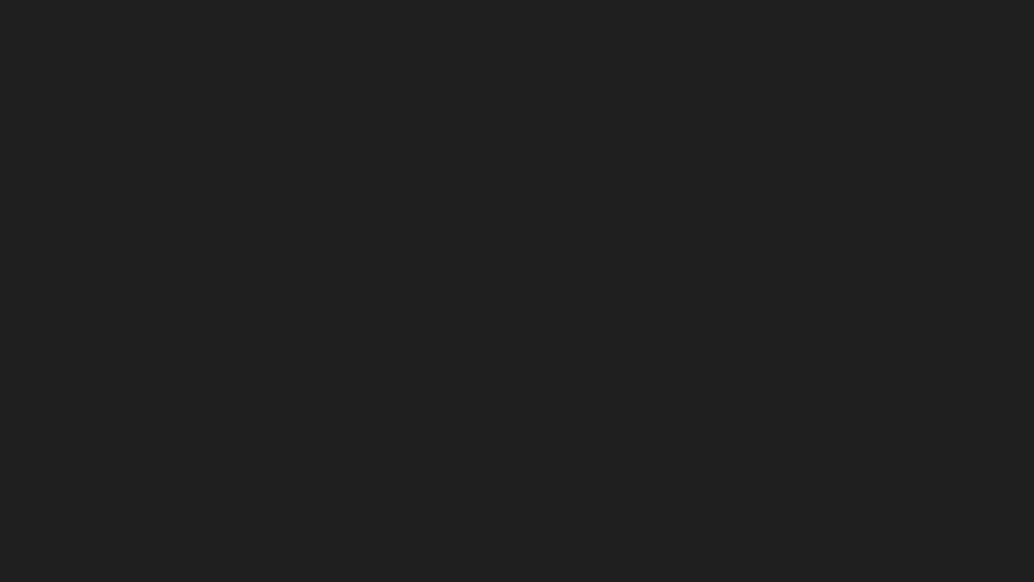